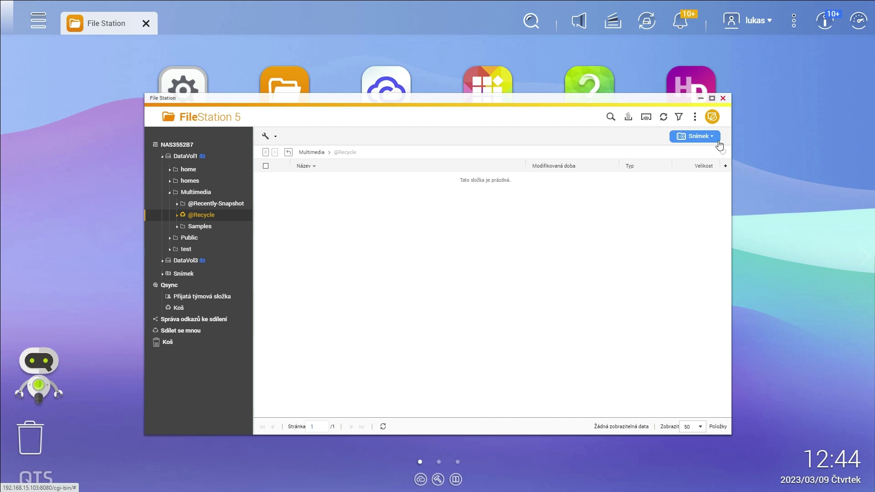
Open the snapshot manager for DataVol1 and browse to the Multimedia folder in the GMT+01_2023-03-05_0100 snapshot
{"action": "left_click", "coordinate": [698, 136]}
{"action": "mouse_move", "coordinate": [725, 159]}
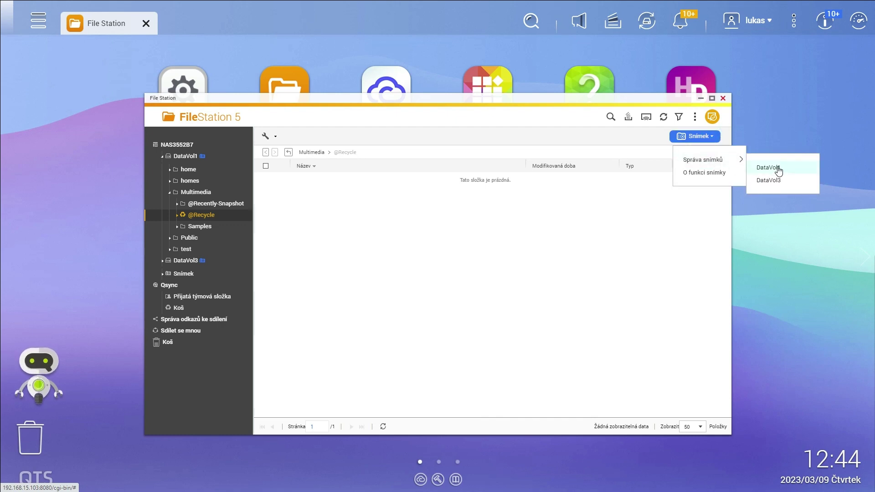
{"action": "left_click", "coordinate": [778, 168]}
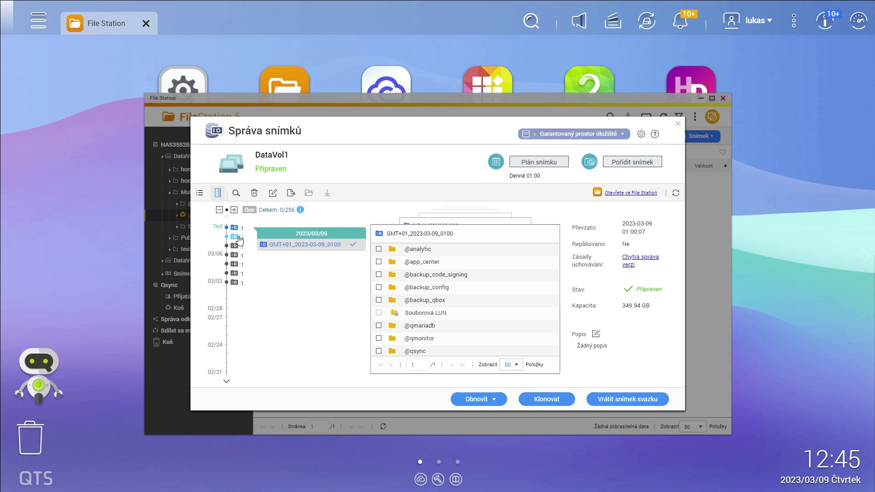
{"action": "scroll", "coordinate": [430, 306], "scroll_direction": "down", "scroll_amount": 2}
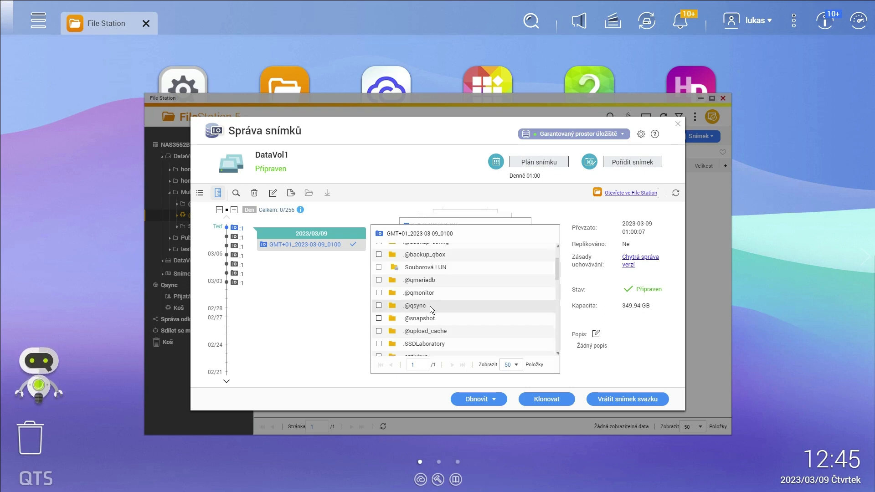
{"action": "scroll", "coordinate": [445, 300], "scroll_direction": "down", "scroll_amount": 3}
{"action": "double_click", "coordinate": [420, 301]}
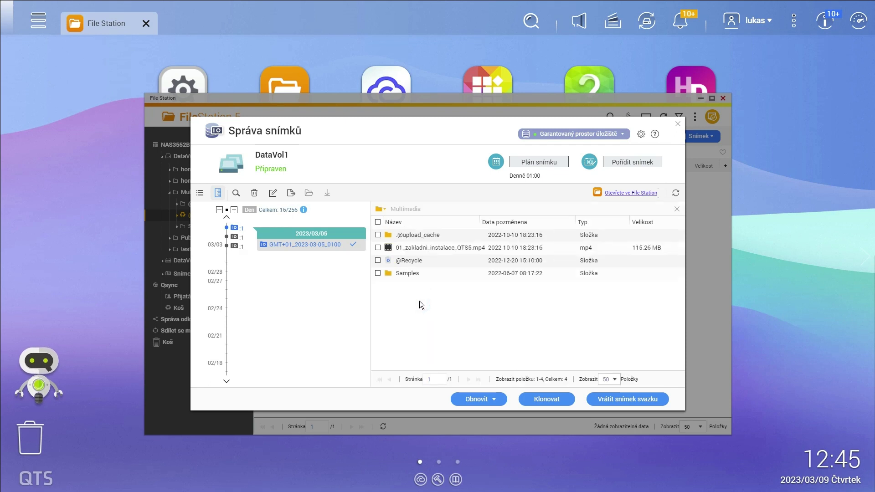
Restore 01_zakladni_instalace_QTS5.mp4 from the snapshot to its original location
{"action": "left_click", "coordinate": [386, 248]}
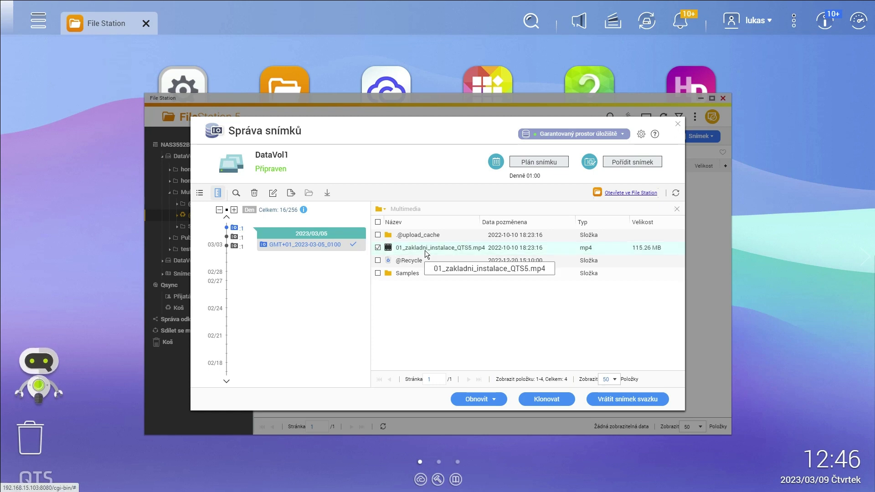
{"action": "left_click", "coordinate": [492, 400]}
{"action": "left_click", "coordinate": [493, 421]}
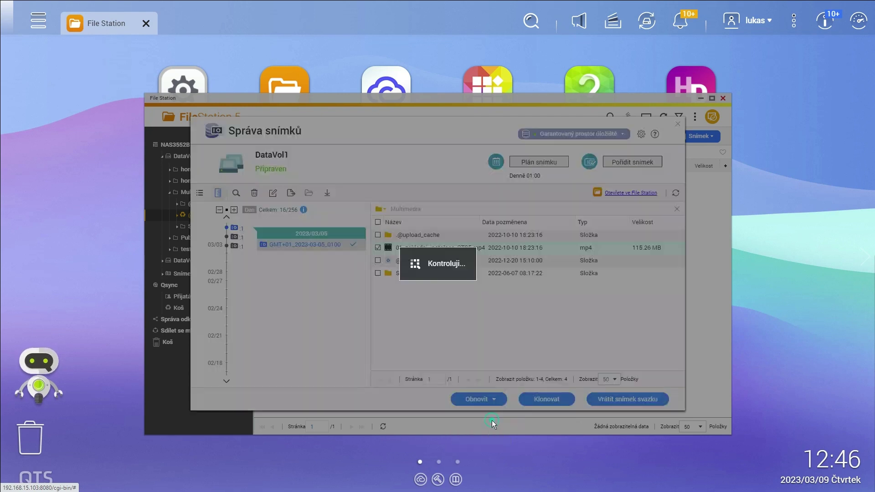
{"action": "left_click", "coordinate": [439, 296]}
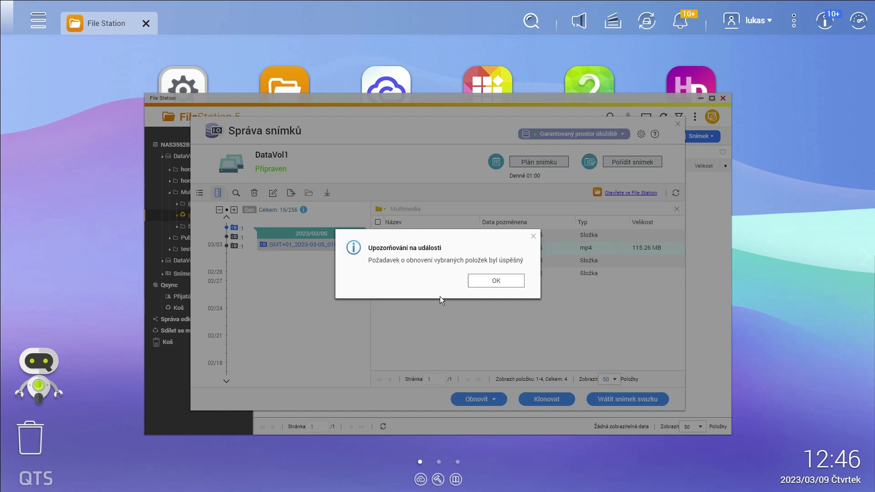
{"action": "left_click", "coordinate": [496, 282]}
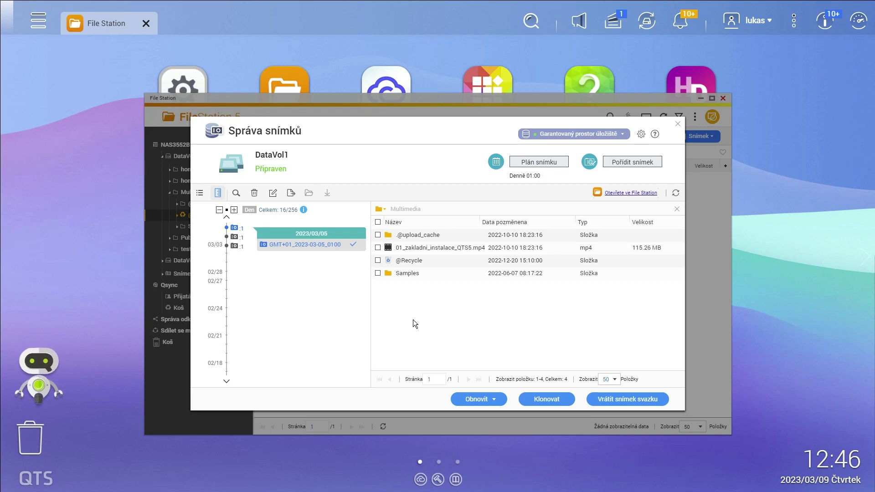
Close the snapshot manager and check the Multimedia folder on DataVol1 for the restored video
{"action": "left_click", "coordinate": [294, 103]}
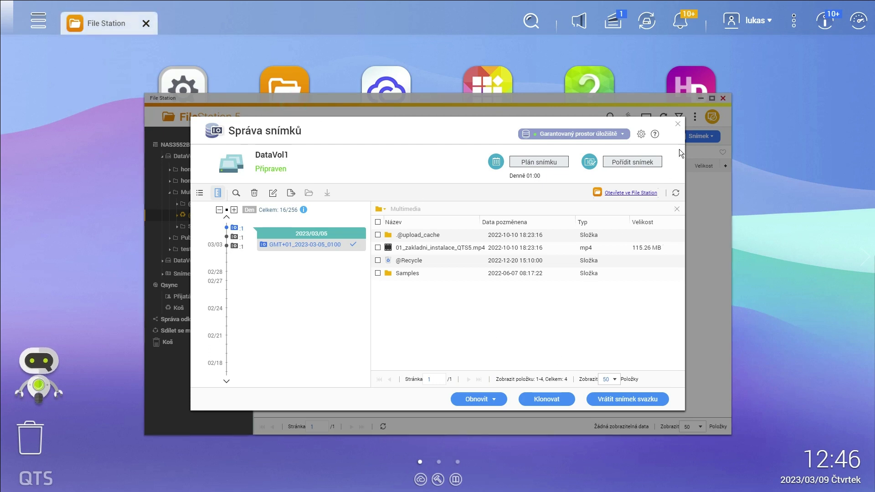
{"action": "left_click", "coordinate": [678, 123]}
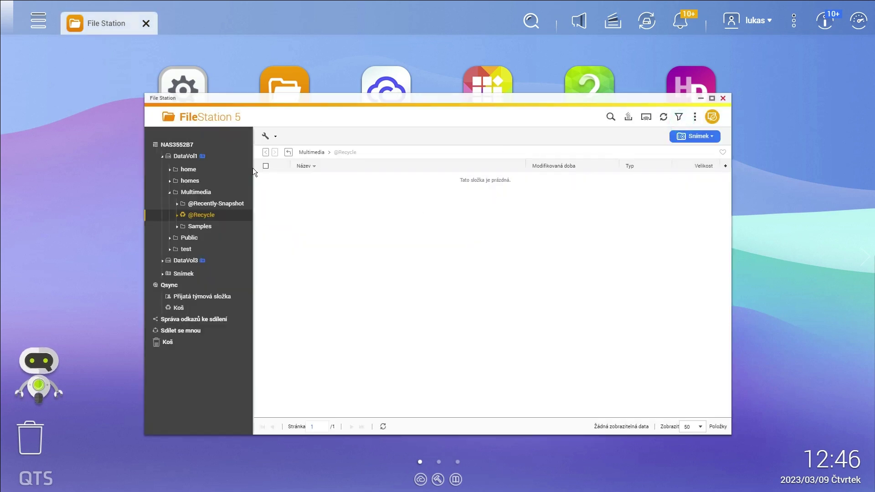
{"action": "left_click", "coordinate": [194, 196]}
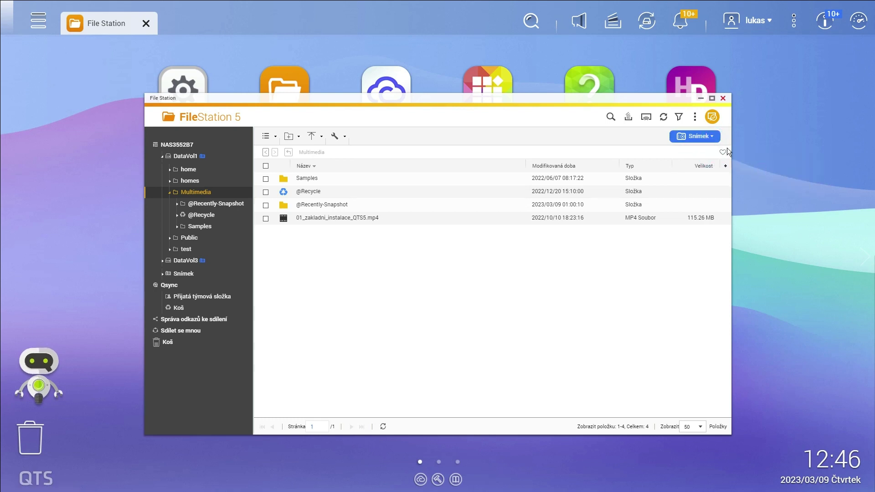
Reopen the DataVol1 snapshot manager and select 01_zakladni_instalace_QTS5.mp4 in the Multimedia folder of the GMT+01_2023-01-06_0100 snapshot
{"action": "mouse_move", "coordinate": [716, 147]}
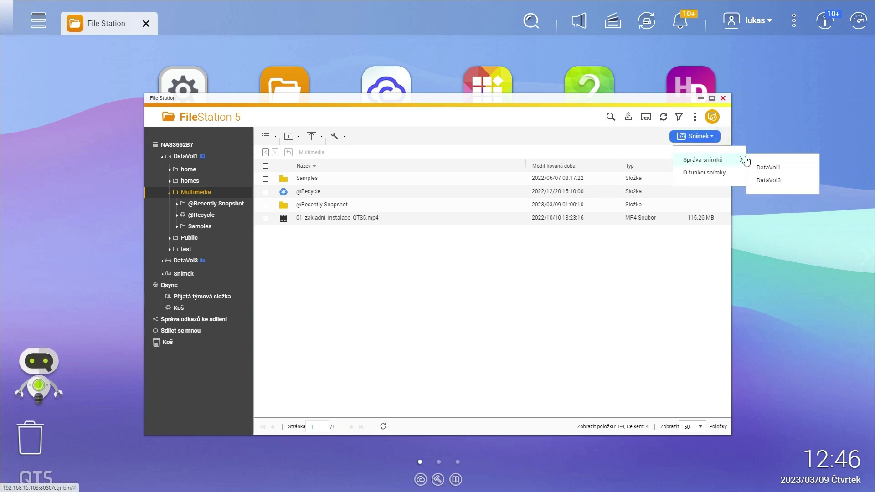
{"action": "left_click", "coordinate": [761, 169]}
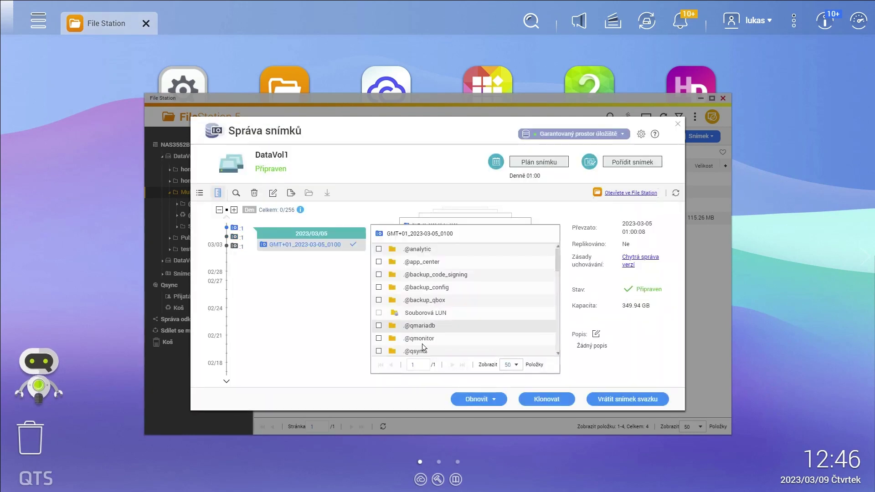
{"action": "left_click", "coordinate": [492, 400]}
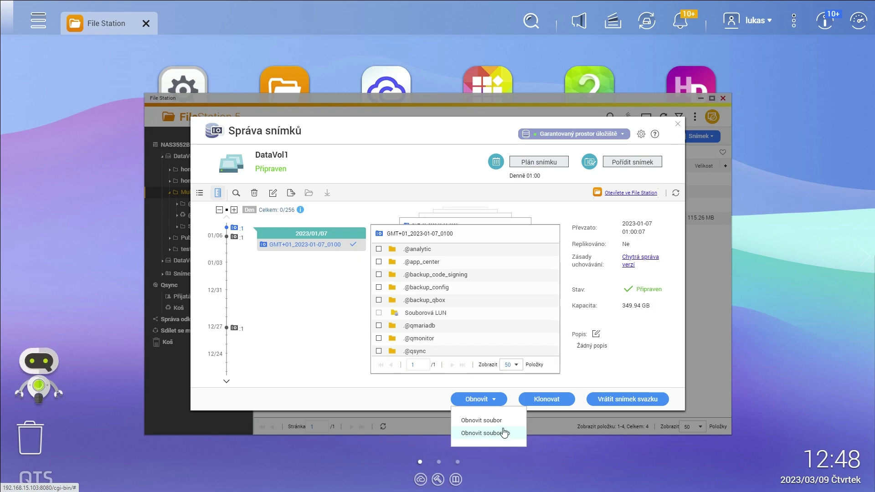
{"action": "scroll", "coordinate": [455, 332], "scroll_direction": "down", "scroll_amount": 5}
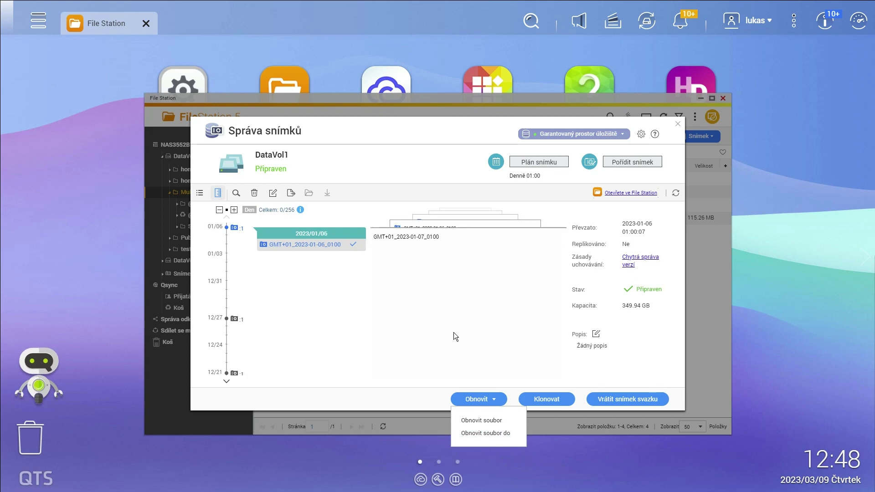
{"action": "left_click", "coordinate": [416, 332]}
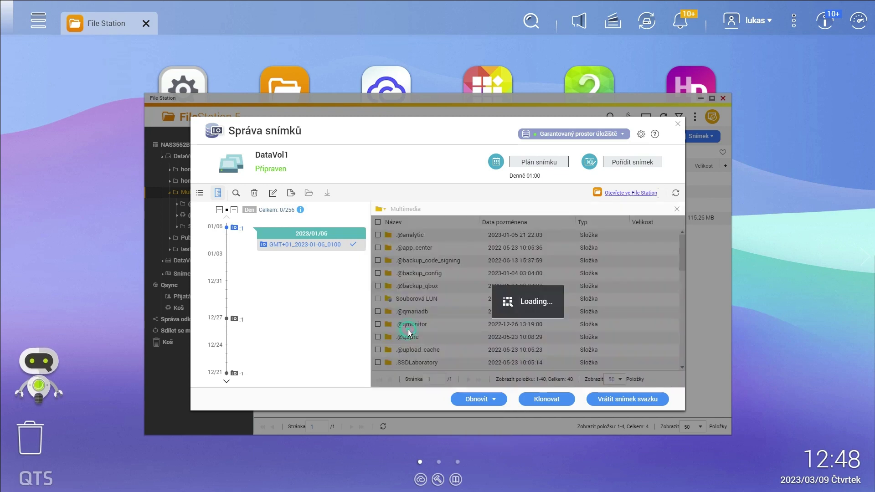
{"action": "left_click", "coordinate": [378, 248]}
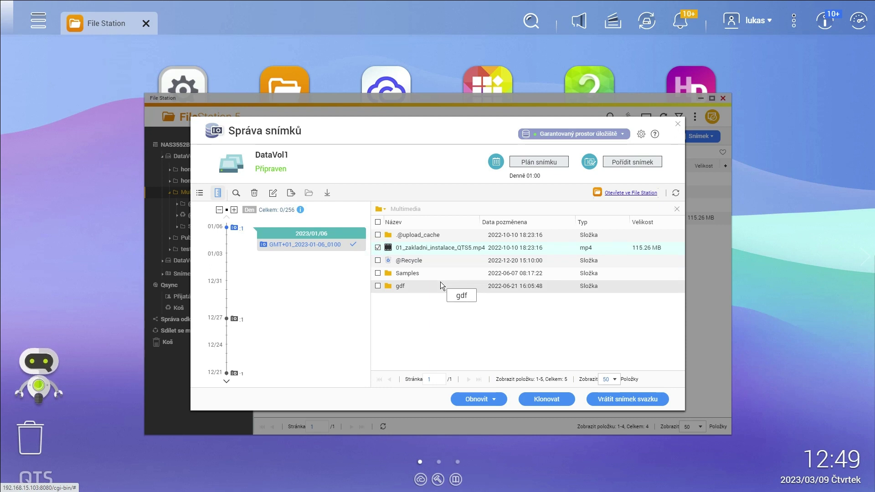
Restore the selected video from the snapshot to the local folder /QNAP
{"action": "left_click", "coordinate": [499, 399]}
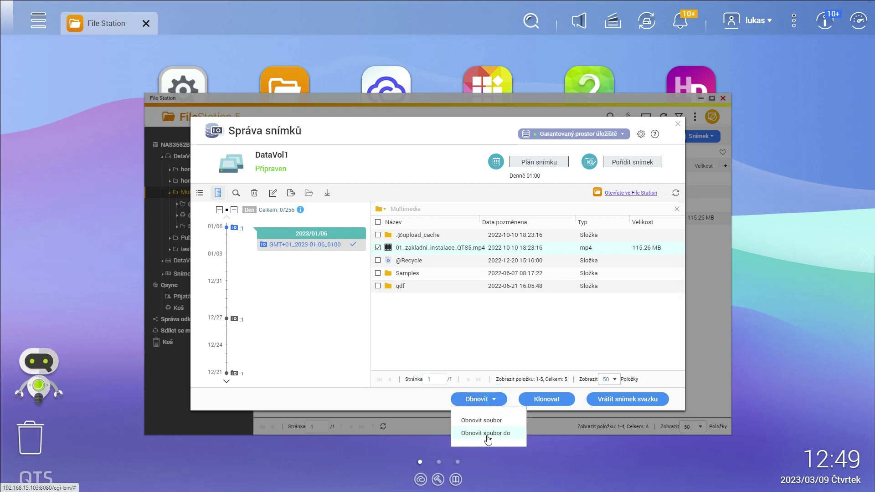
{"action": "left_click", "coordinate": [486, 433]}
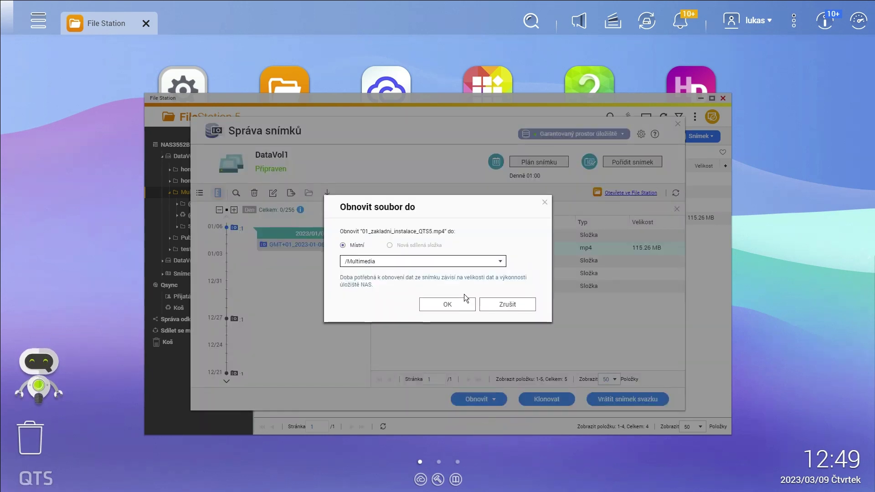
{"action": "left_click", "coordinate": [501, 261]}
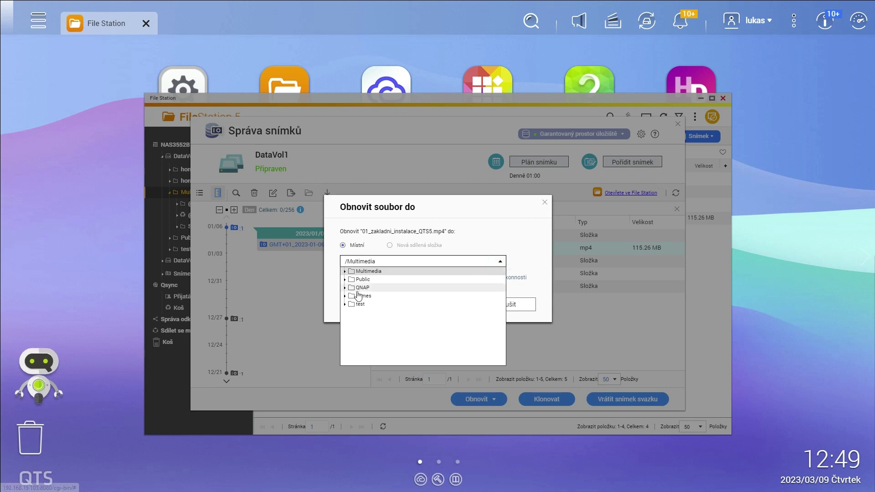
{"action": "left_click", "coordinate": [363, 287]}
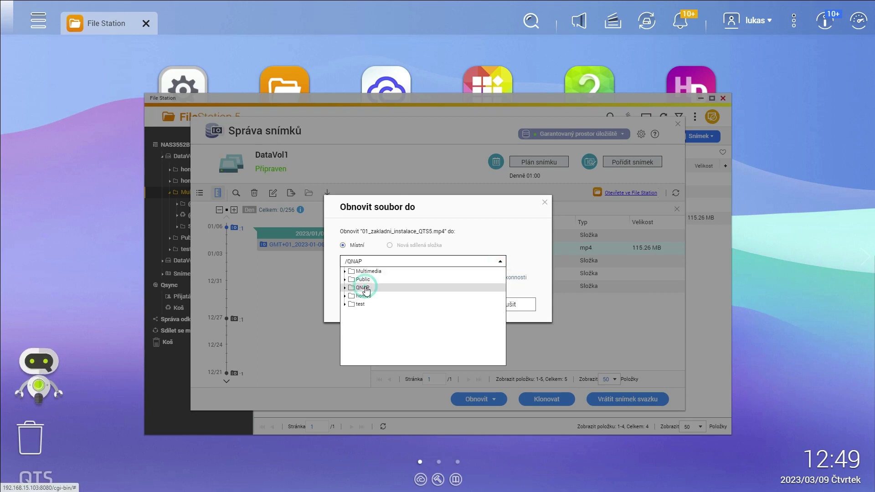
{"action": "left_click", "coordinate": [527, 255]}
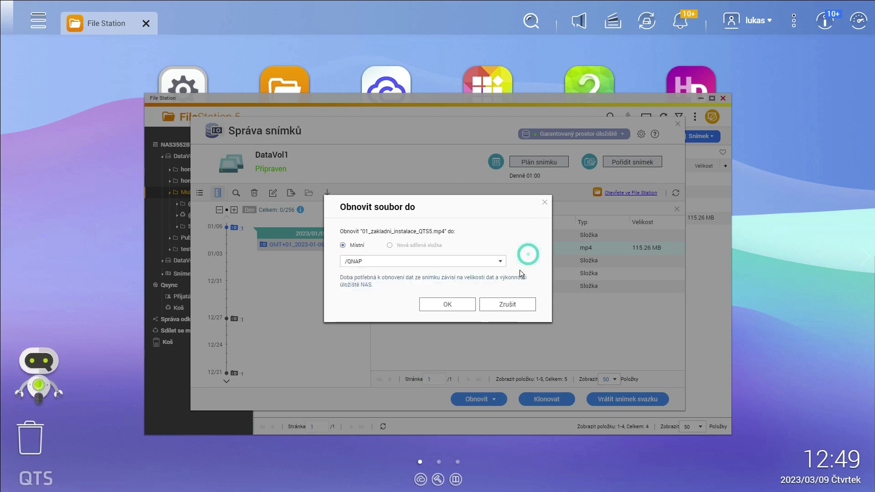
{"action": "left_click", "coordinate": [446, 305]}
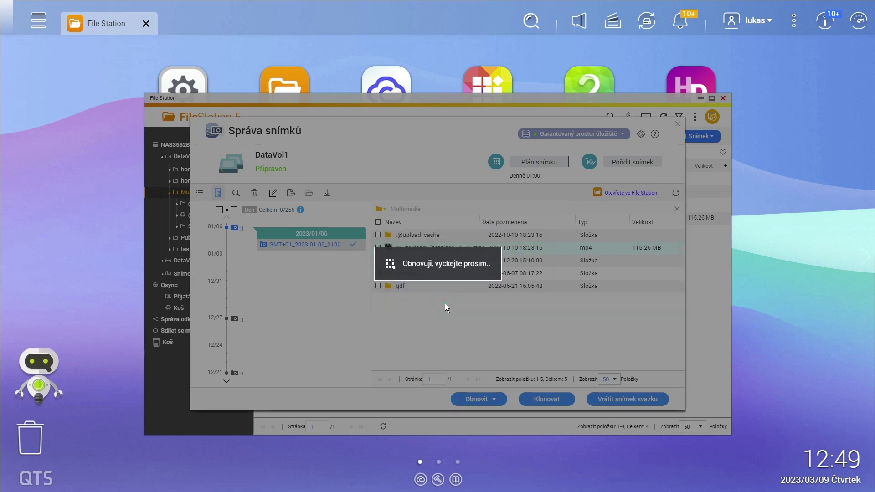
{"action": "left_click", "coordinate": [491, 286]}
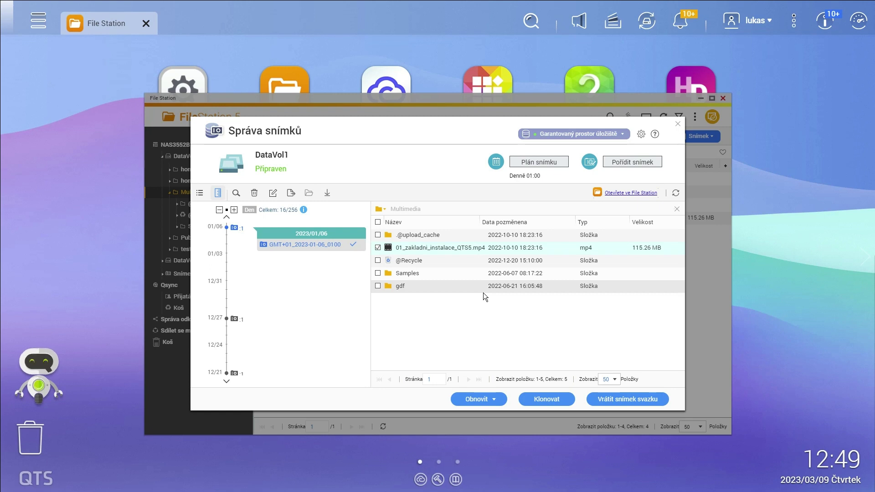
Close the snapshot manager and check the Multimedia folder and the QNAP folder on DataVol3 for the restored video
{"action": "left_click", "coordinate": [678, 123]}
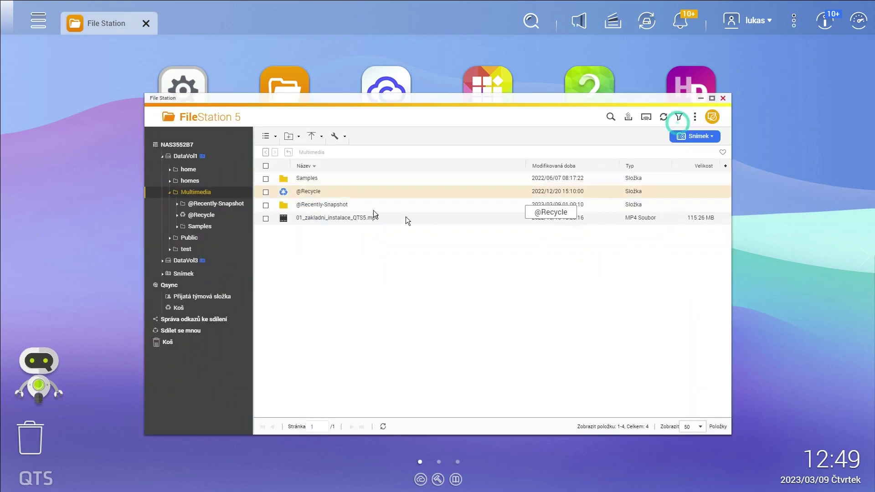
{"action": "left_click", "coordinate": [195, 194]}
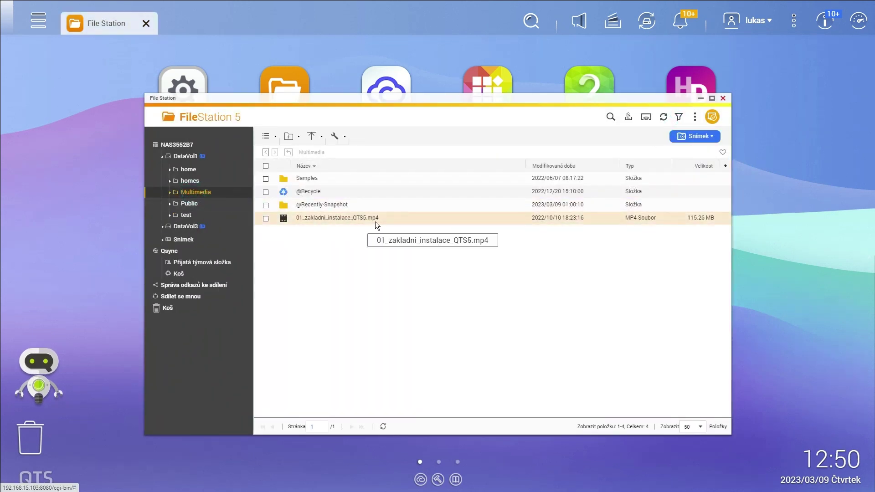
{"action": "left_click", "coordinate": [187, 228]}
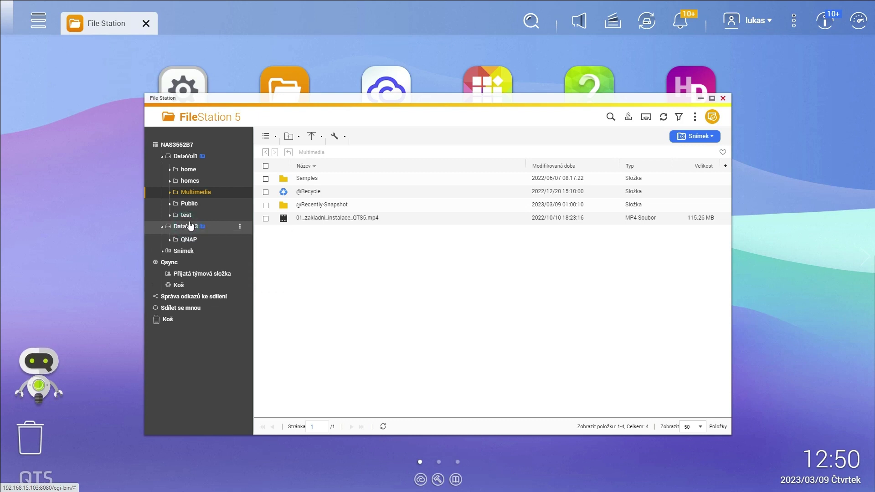
{"action": "left_click", "coordinate": [187, 239]}
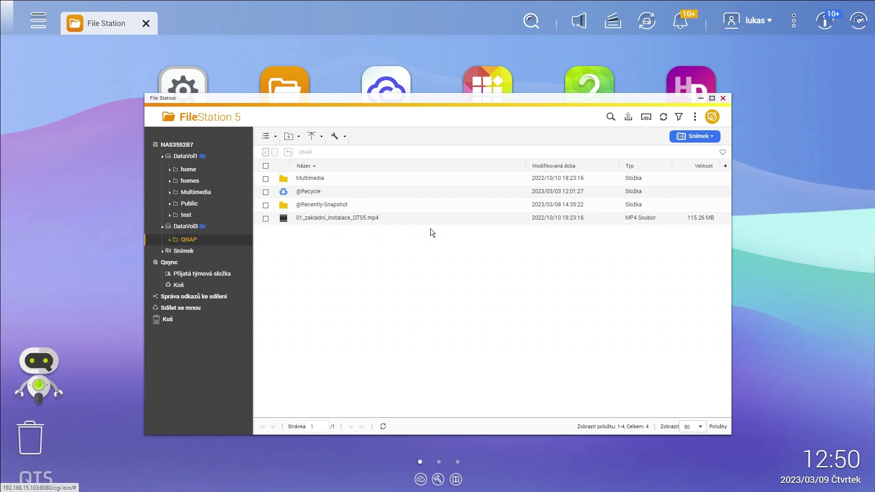
Open the DataVol1 snapshot manager and review the volume revert options for the GMT+01_2023-01-06_0100 snapshot without reverting
{"action": "left_click", "coordinate": [704, 137]}
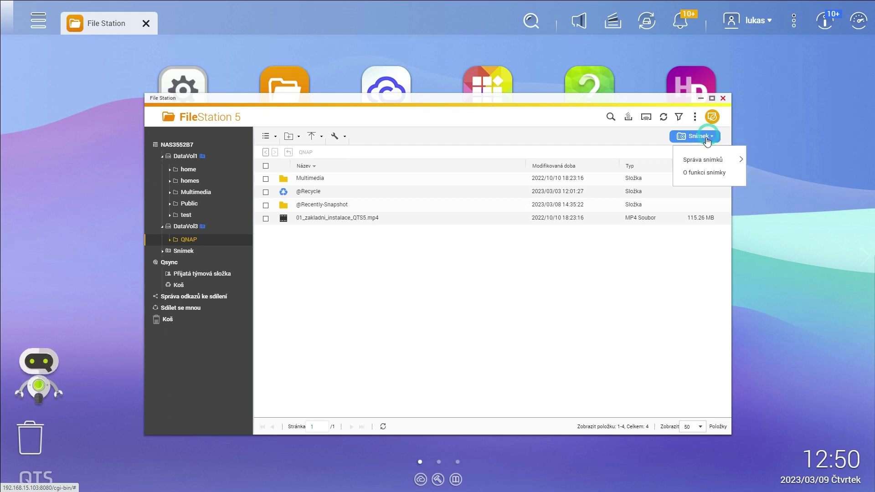
{"action": "mouse_move", "coordinate": [703, 161]}
{"action": "left_click", "coordinate": [769, 168]}
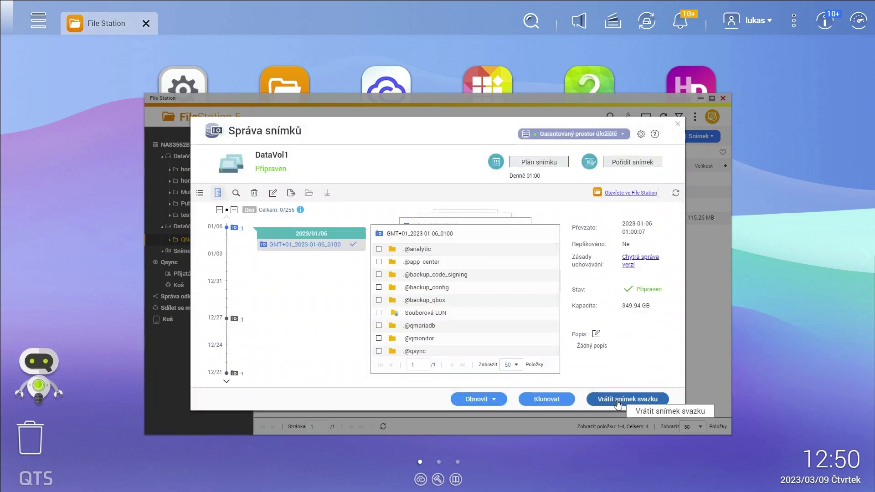
{"action": "left_click", "coordinate": [662, 404]}
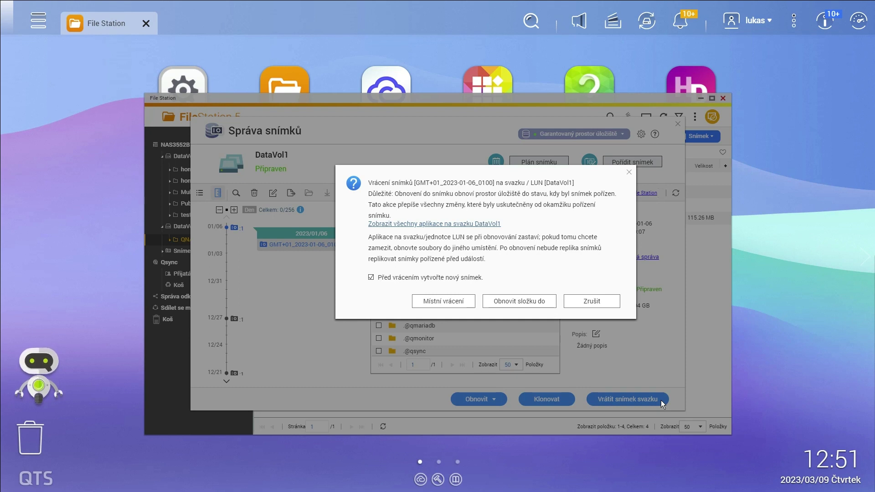
{"action": "key", "text": "Escape"}
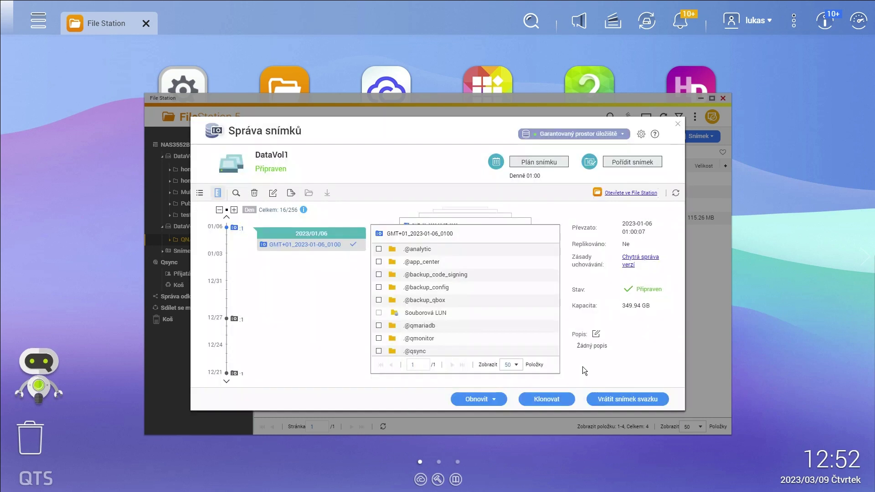
Clone the GMT+01_2023-01-06_0100 snapshot to a new volume with the alias DataVol1_1
{"action": "left_click", "coordinate": [538, 400]}
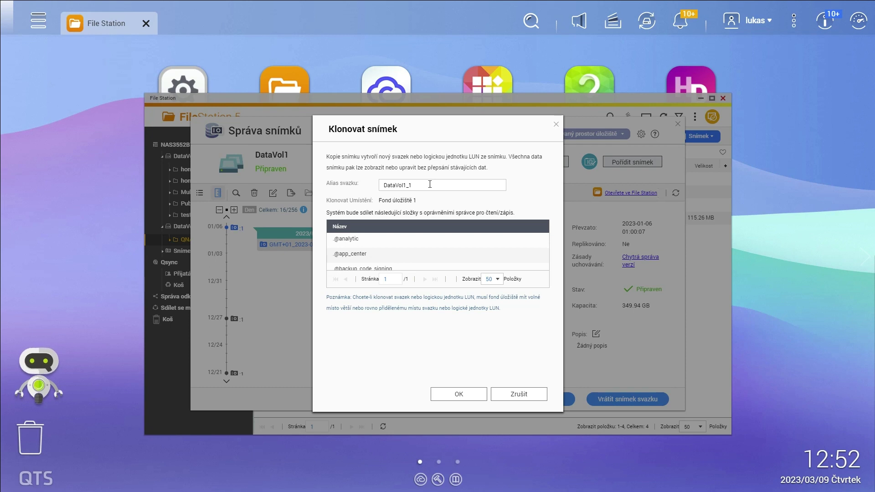
{"action": "left_click_drag", "start_coordinate": [430, 185], "coordinate": [406, 186]}
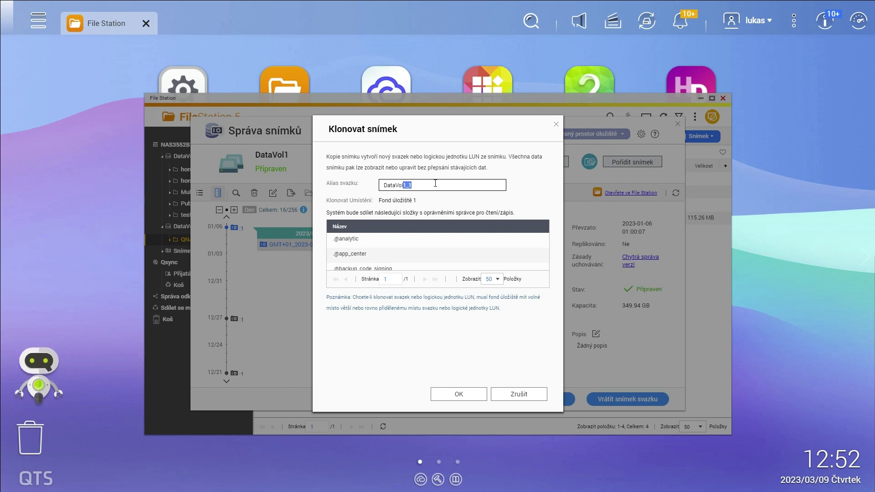
{"action": "left_click", "coordinate": [459, 394]}
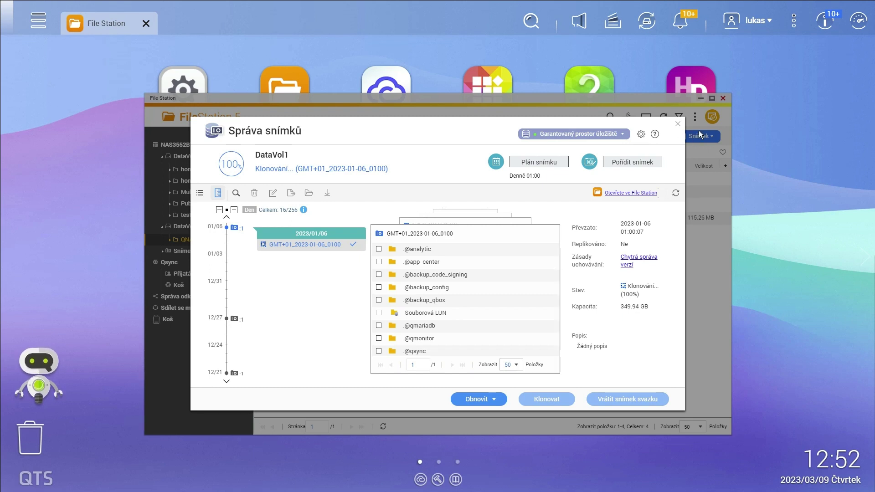
Close the snapshot manager, refresh File Station and expand the cloned DataVol1_1 volume to check its shared folders
{"action": "left_click", "coordinate": [678, 124]}
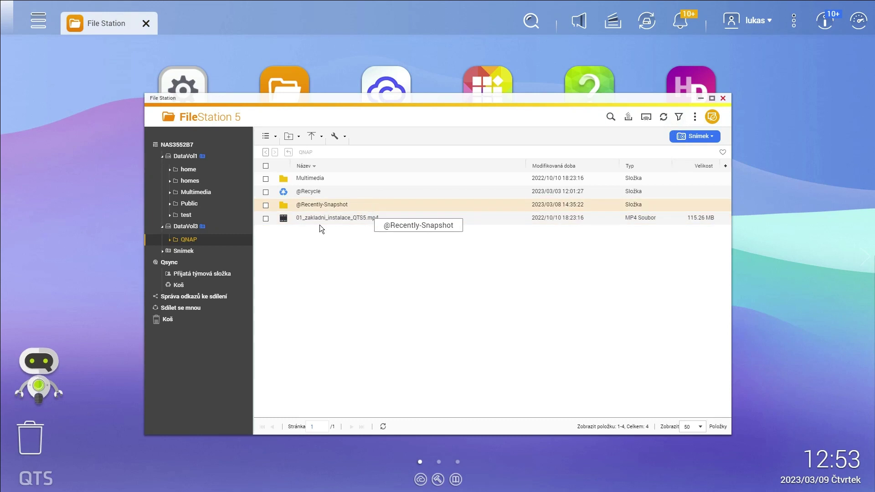
{"action": "left_click", "coordinate": [664, 120]}
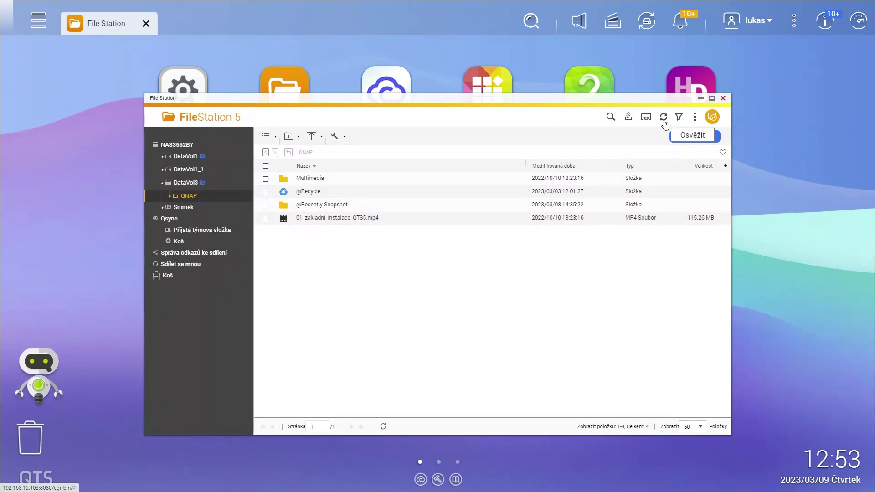
{"action": "left_click", "coordinate": [162, 169]}
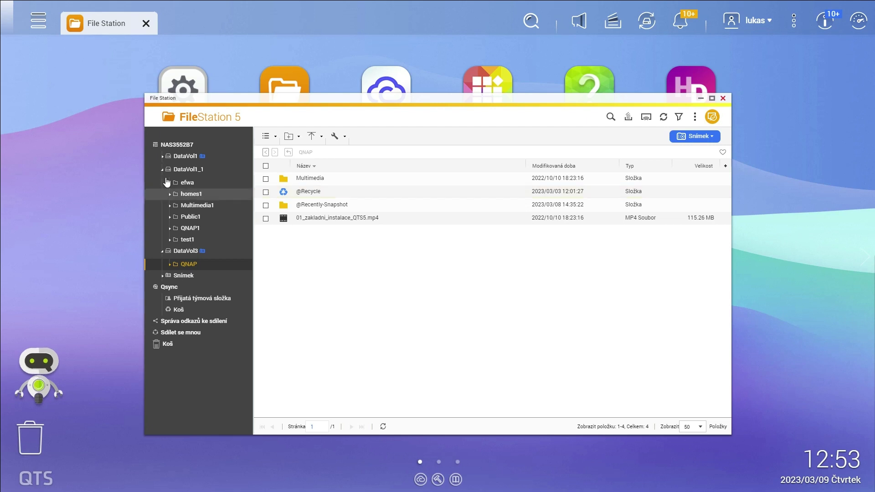
Minimize File Station, switch to Úložiště a snímky and open the management window of the DataVol1_1 volume
{"action": "left_click", "coordinate": [701, 98]}
{"action": "left_click", "coordinate": [568, 187]}
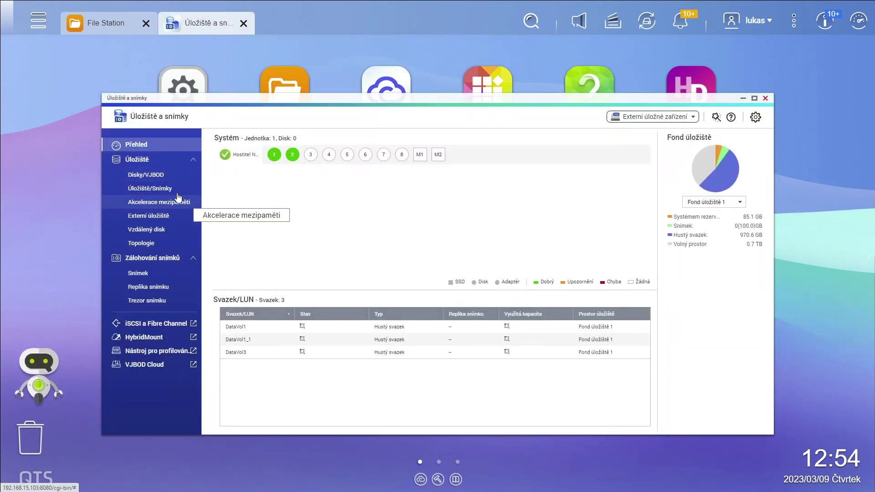
{"action": "left_click", "coordinate": [163, 188]}
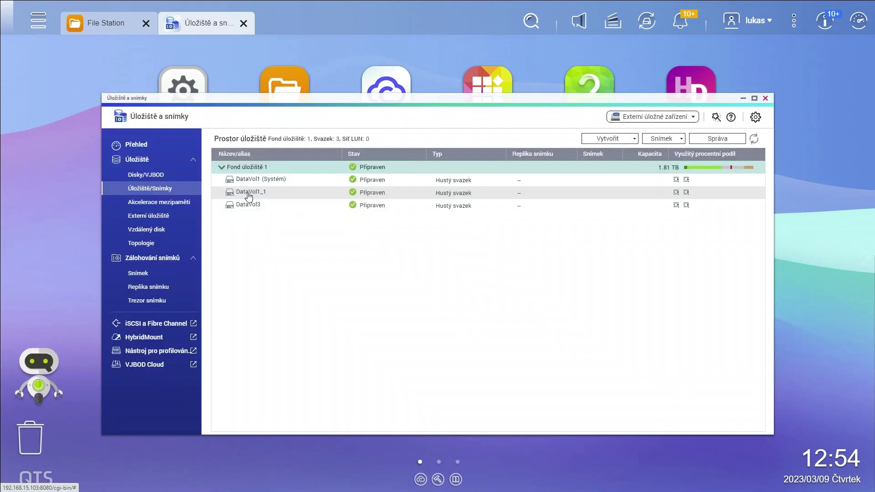
{"action": "left_click", "coordinate": [246, 196]}
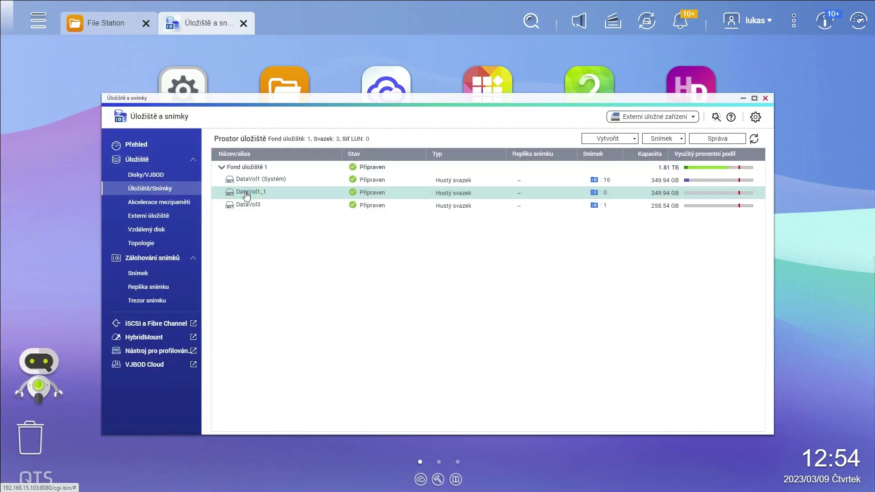
{"action": "right_click", "coordinate": [247, 196]}
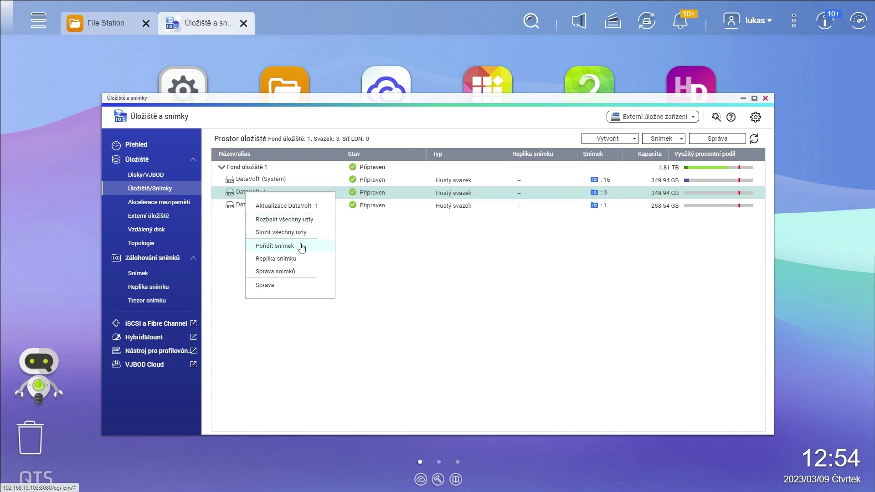
{"action": "left_click", "coordinate": [730, 139]}
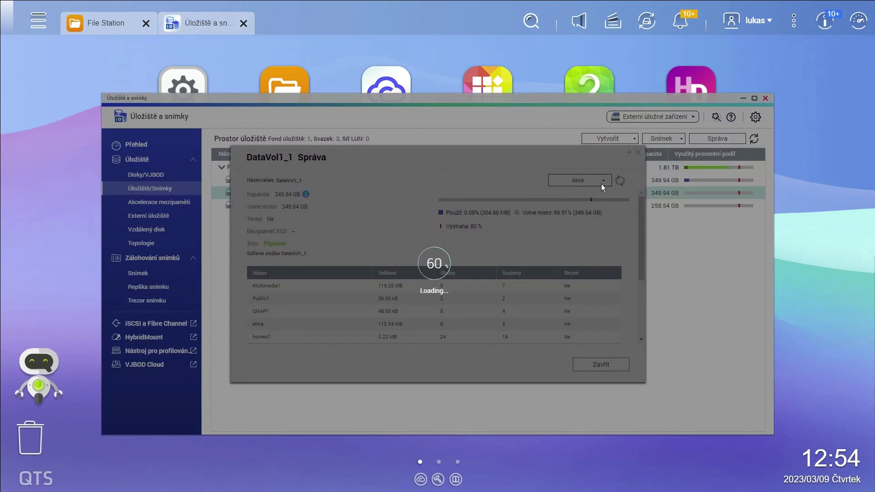
Remove the DataVol1_1 volume together with all its shared folders and data
{"action": "left_click", "coordinate": [606, 184]}
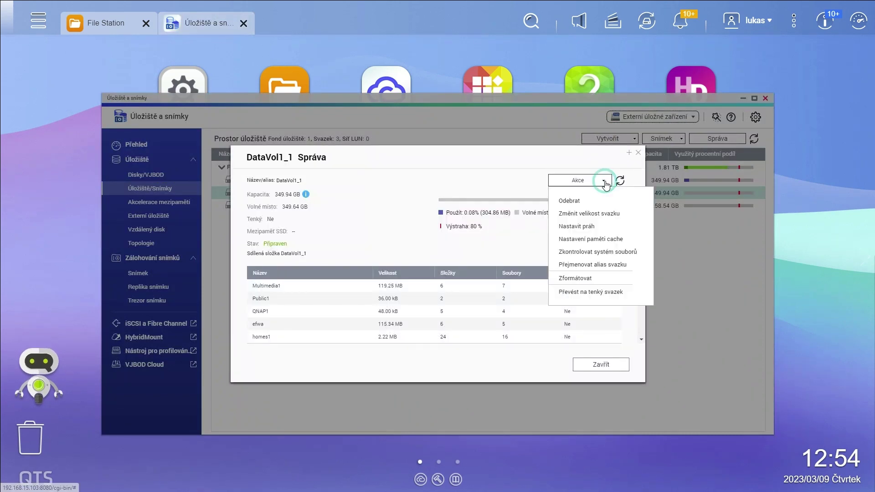
{"action": "left_click", "coordinate": [584, 201]}
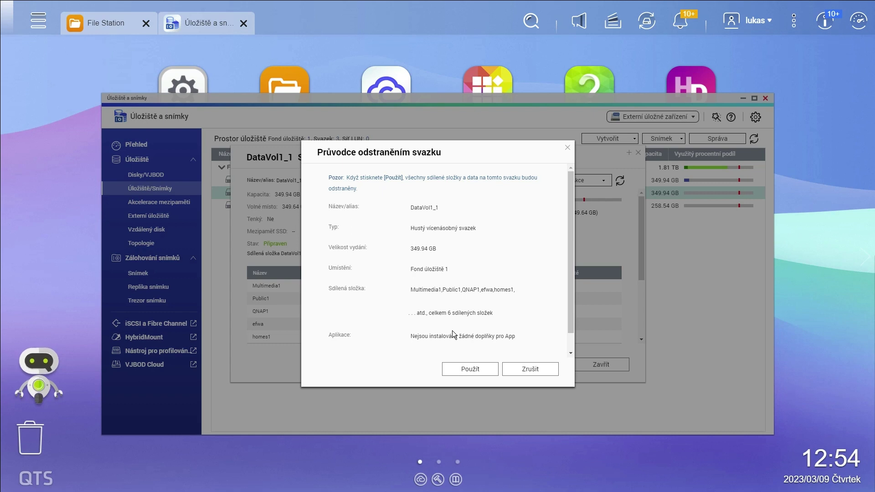
{"action": "left_click", "coordinate": [463, 368]}
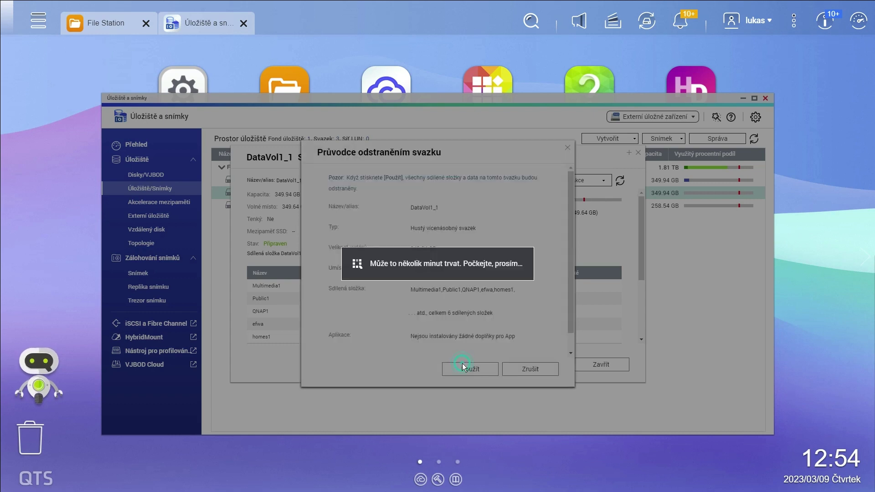